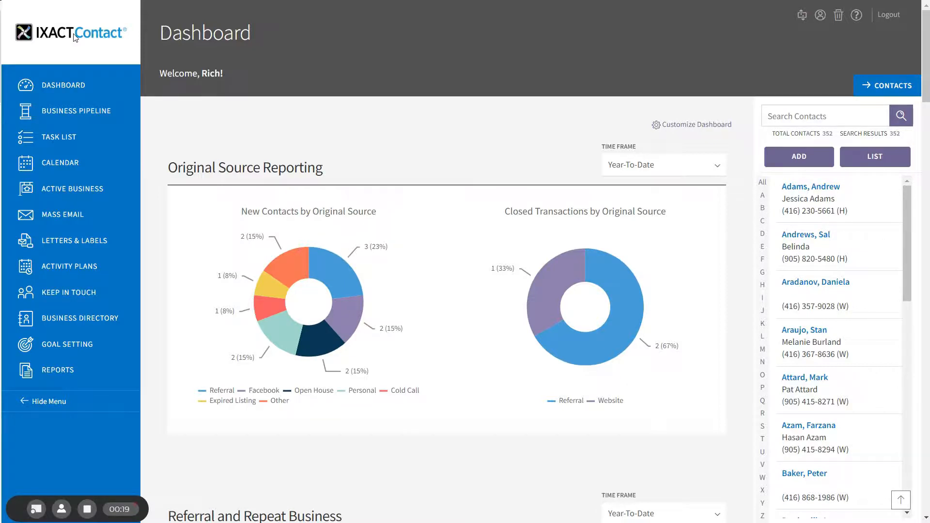
- Start assigning a new activity plan to the first listed contact from its Keep in Touch page, with start date 6/15/2018
{"action": "left_click", "coordinate": [818, 194]}
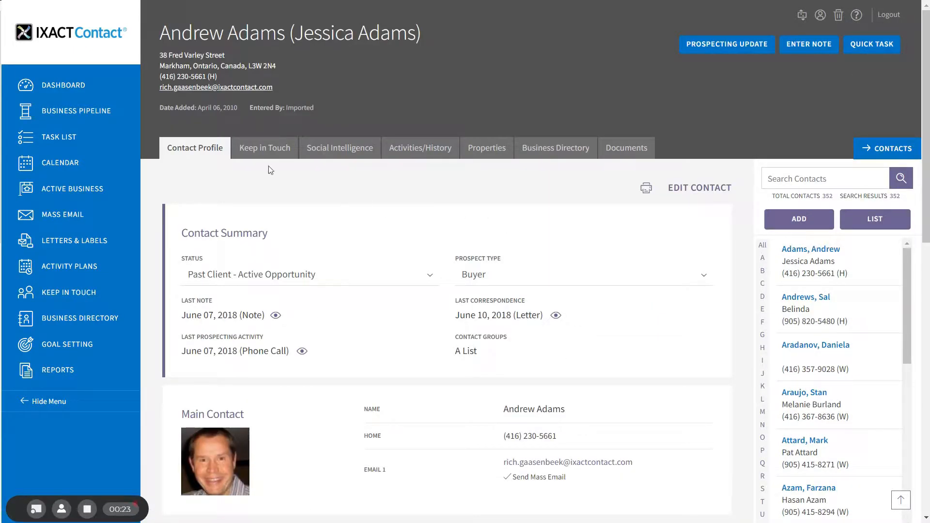
{"action": "left_click", "coordinate": [260, 146]}
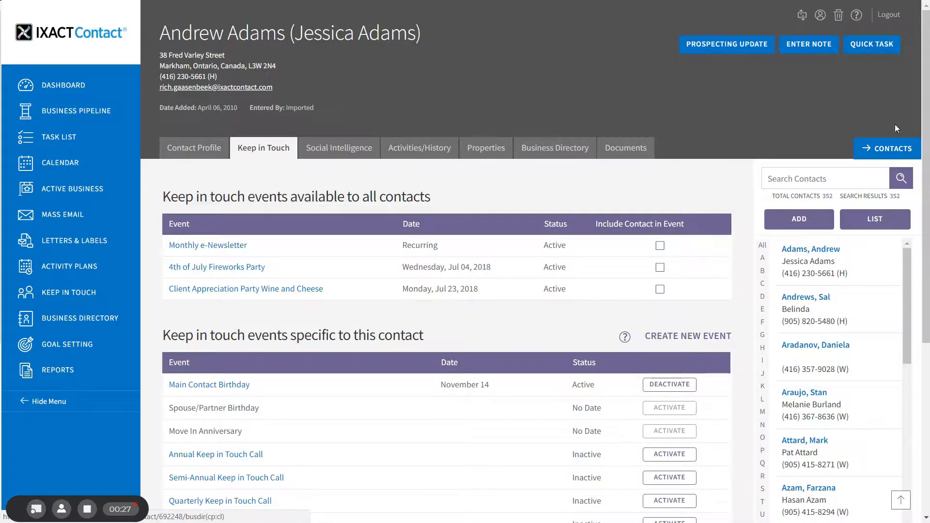
{"action": "scroll", "coordinate": [894, 127], "scroll_direction": "down", "scroll_amount": 5}
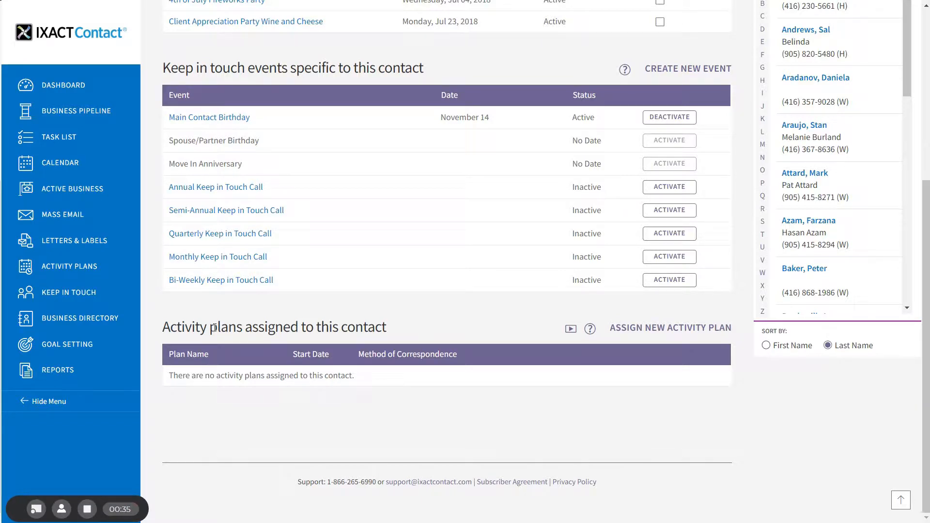
{"action": "left_click", "coordinate": [673, 328]}
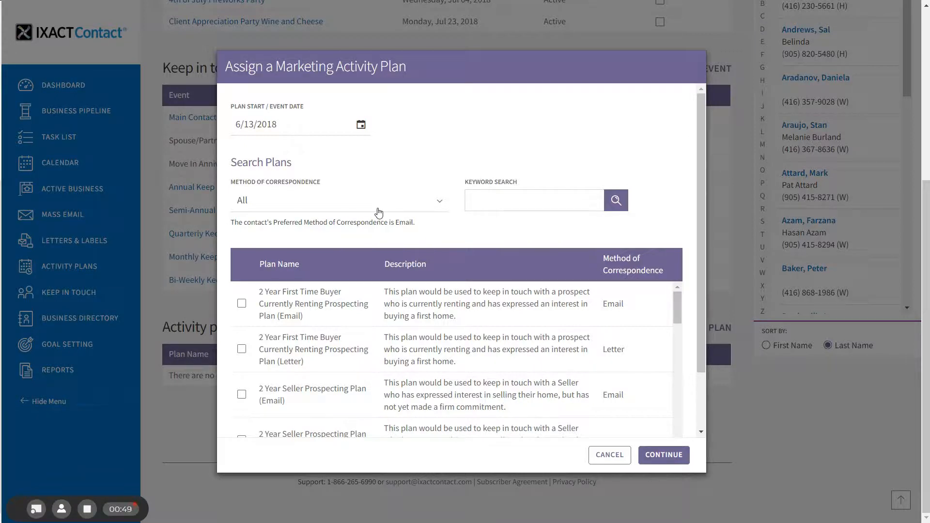
{"action": "left_click", "coordinate": [361, 125]}
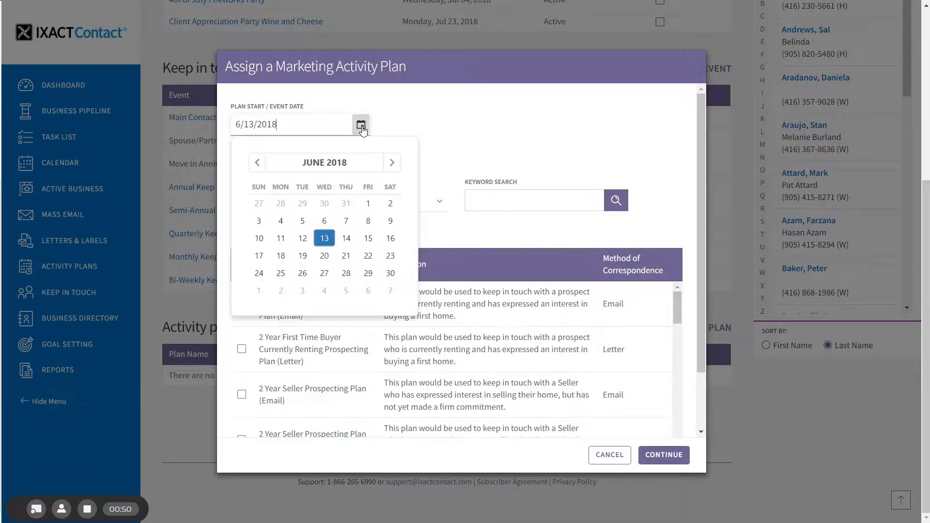
{"action": "left_click", "coordinate": [367, 239]}
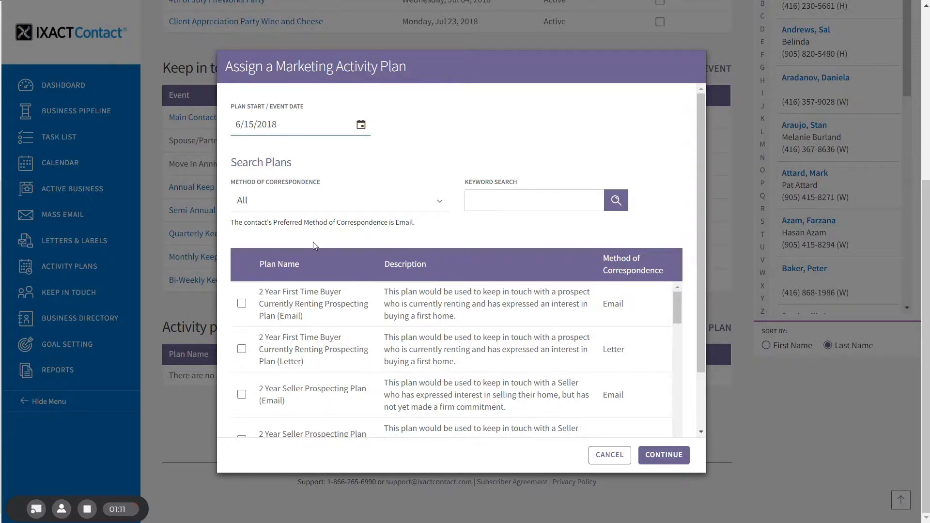
- Filter the plans by Email correspondence and keyword "fsbo", and choose the 90 Day FSBO Prospecting Plan (Email)
{"action": "left_click", "coordinate": [307, 204]}
{"action": "left_click", "coordinate": [273, 240]}
{"action": "left_click", "coordinate": [506, 202]}
{"action": "type", "text": "fsbo"}
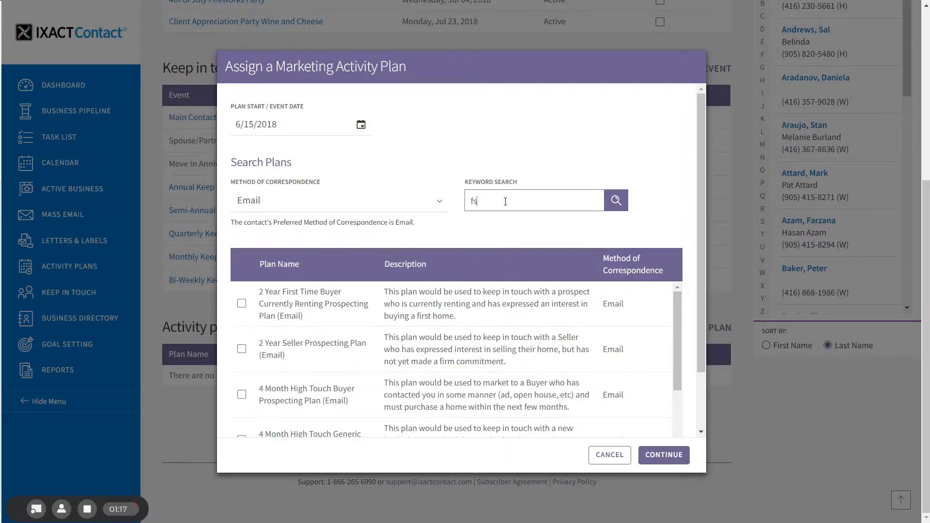
{"action": "left_click", "coordinate": [615, 200]}
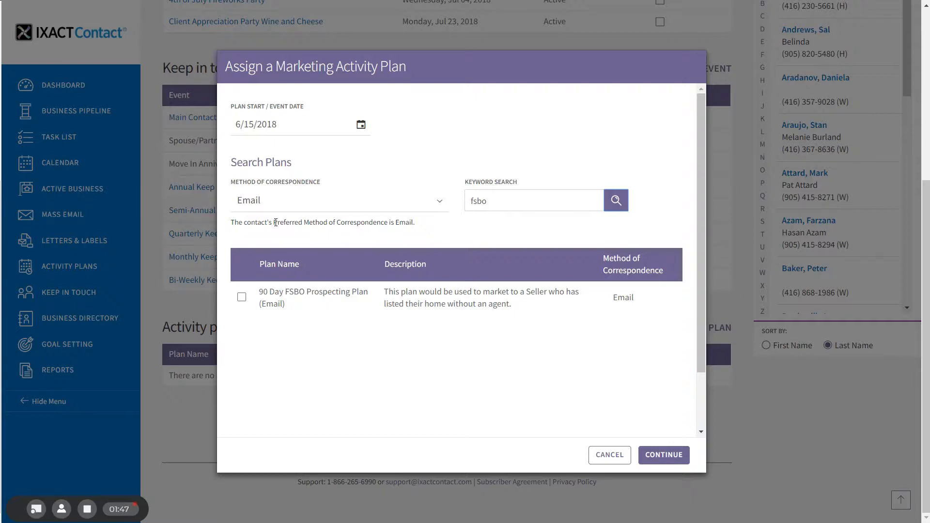
{"action": "left_click", "coordinate": [242, 297]}
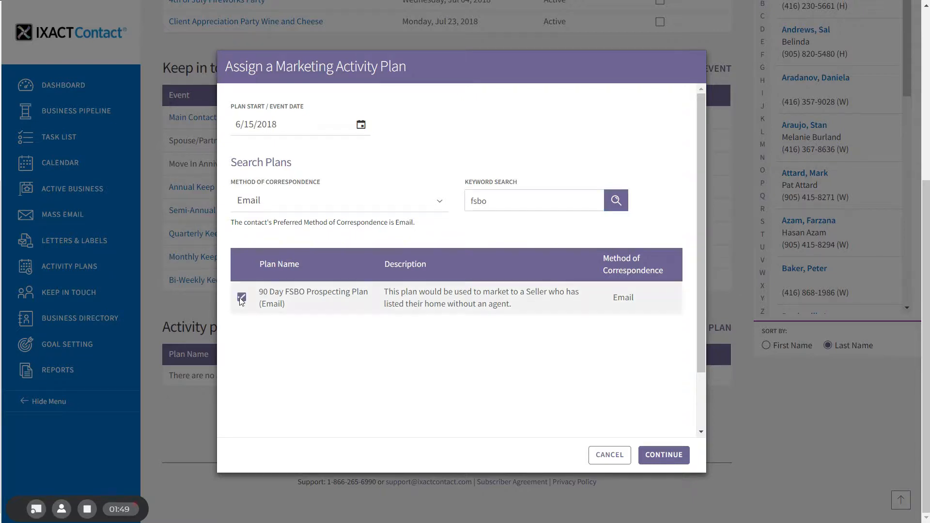
{"action": "left_click", "coordinate": [663, 458]}
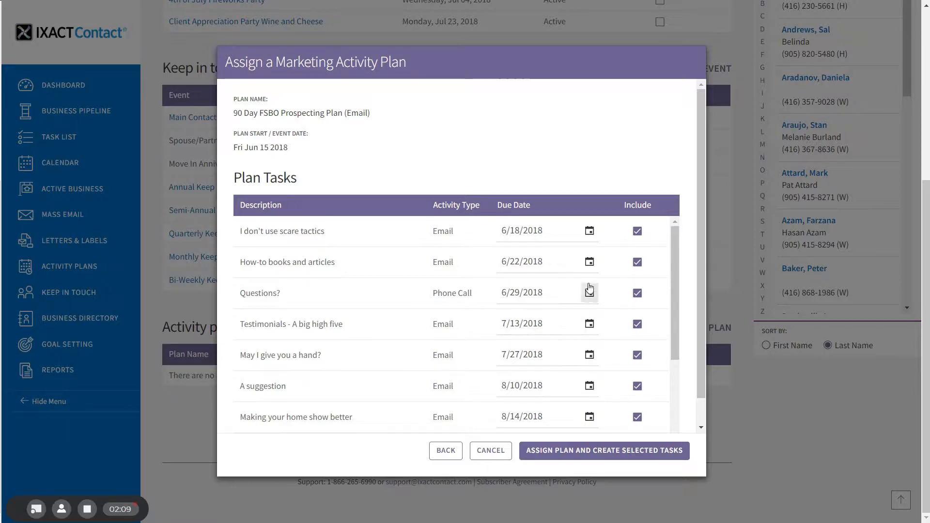
- Set the "How-to books and articles" due date to 6/21/2018, exclude that task, and assign the plan with the remaining tasks
{"action": "left_click", "coordinate": [589, 262]}
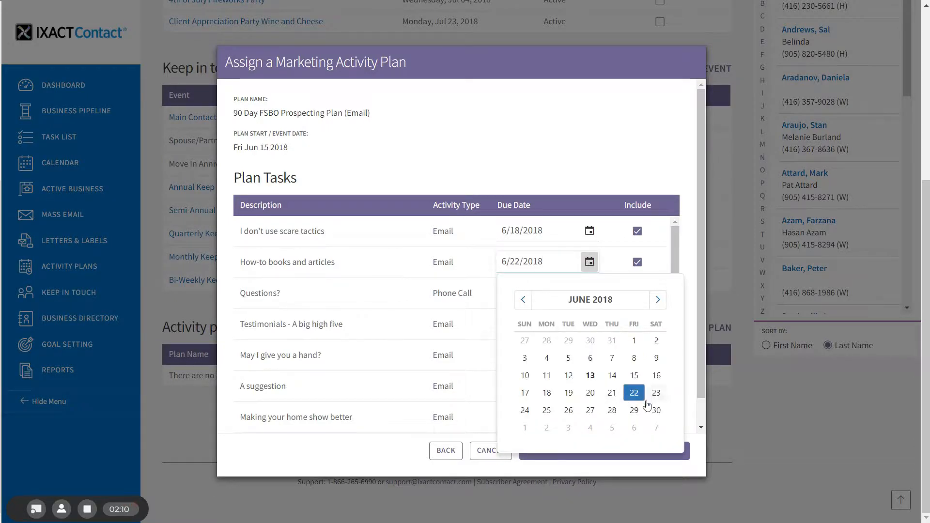
{"action": "left_click", "coordinate": [612, 392]}
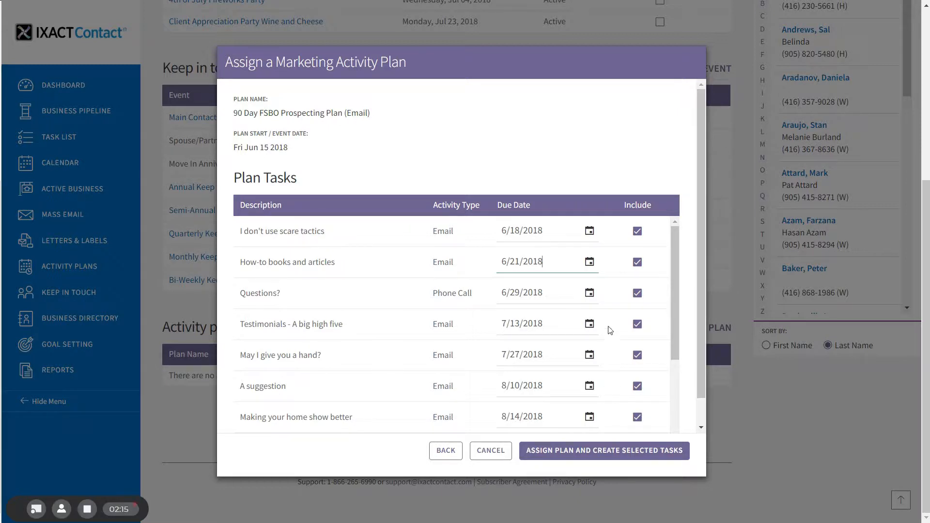
{"action": "left_click", "coordinate": [637, 264]}
{"action": "left_click", "coordinate": [599, 455]}
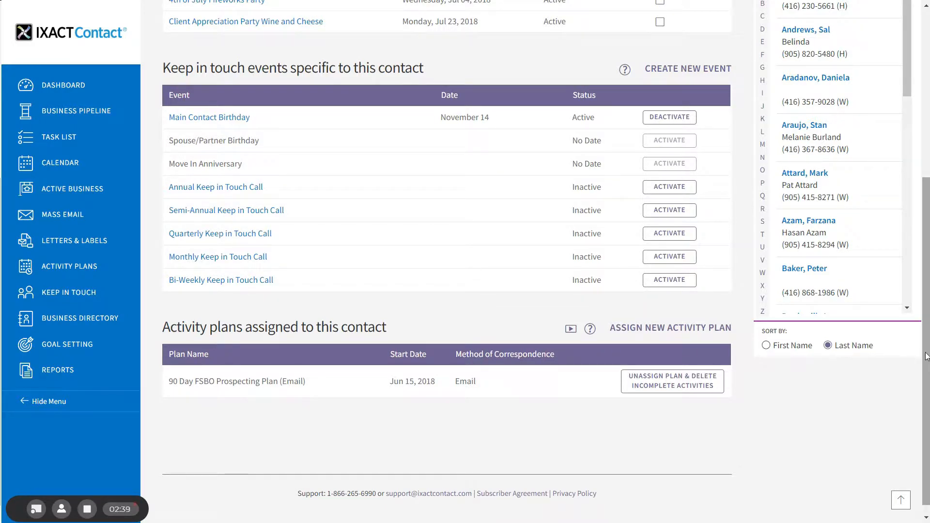
- Review the contact's pending activities in the Activities/History section
{"action": "left_click_drag", "start_coordinate": [925, 345], "coordinate": [926, 140]}
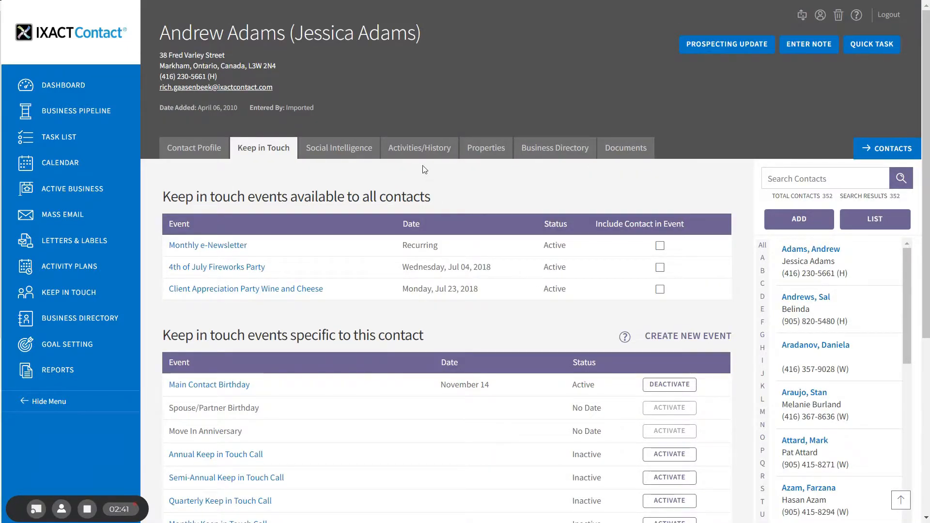
{"action": "left_click", "coordinate": [416, 150]}
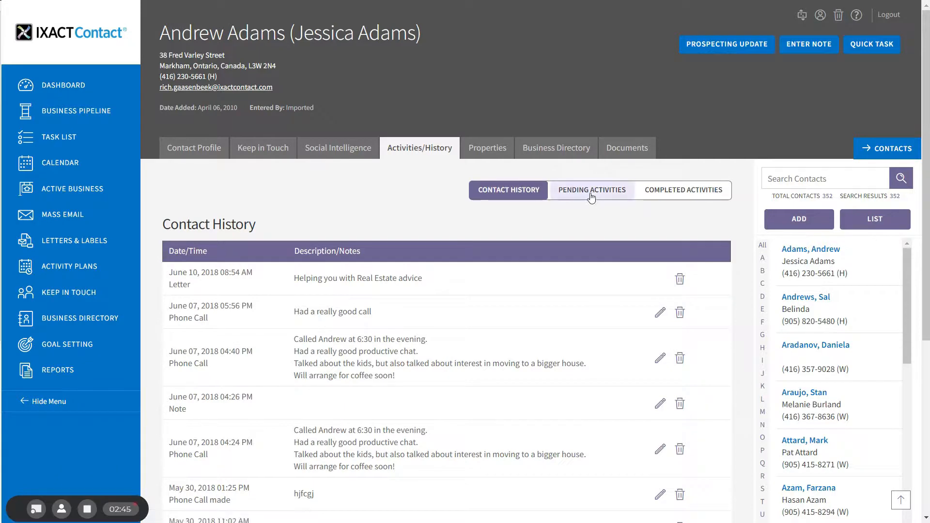
{"action": "left_click", "coordinate": [587, 190]}
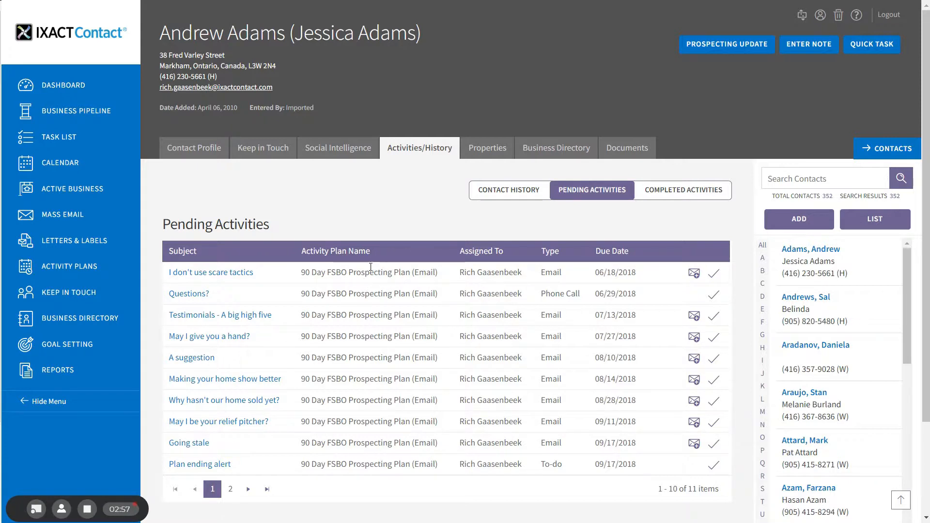
- Unassign the 90 Day FSBO Prospecting Plan from the contact's Keep in Touch page and delete its incomplete activities
{"action": "left_click", "coordinate": [260, 147]}
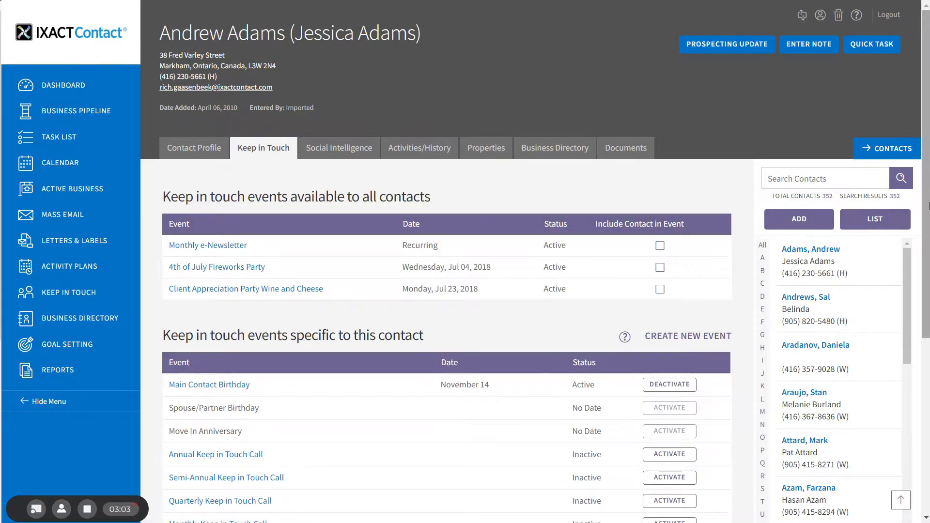
{"action": "left_click_drag", "start_coordinate": [927, 215], "coordinate": [929, 395]}
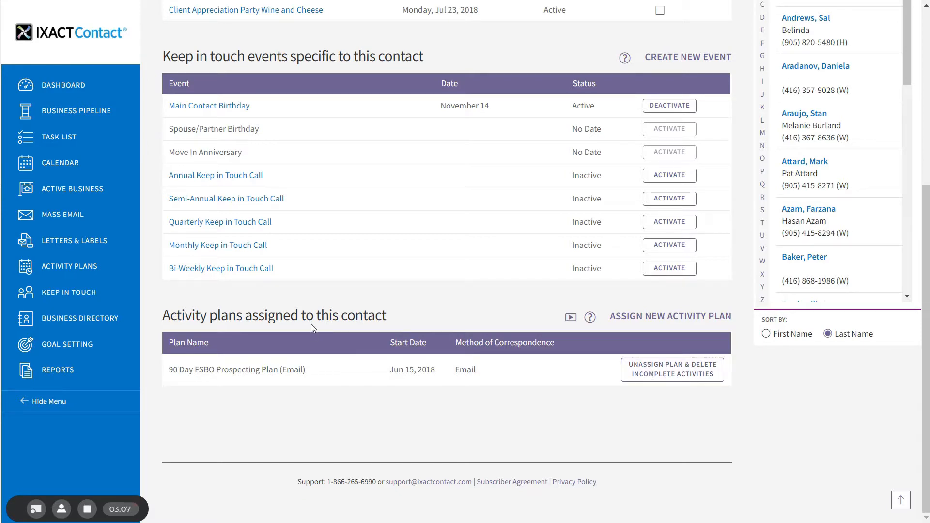
{"action": "left_click", "coordinate": [676, 371]}
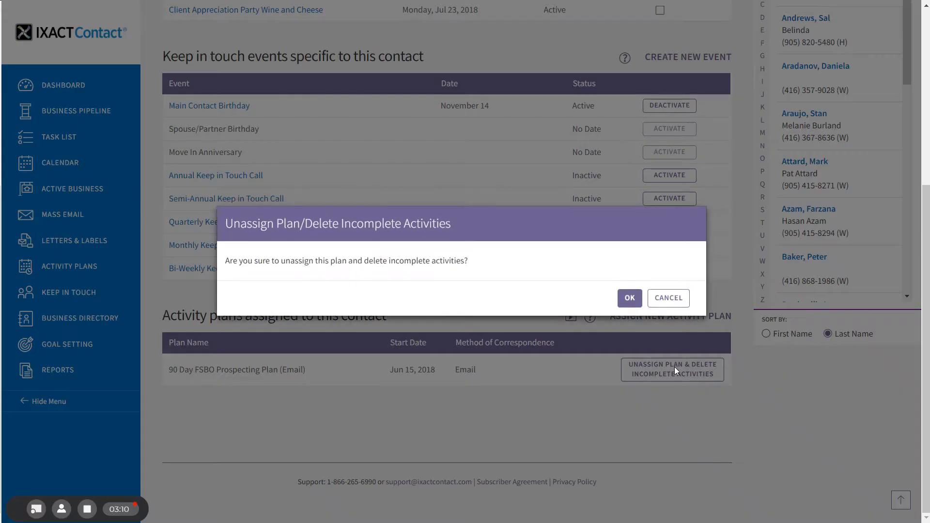
{"action": "left_click", "coordinate": [629, 300]}
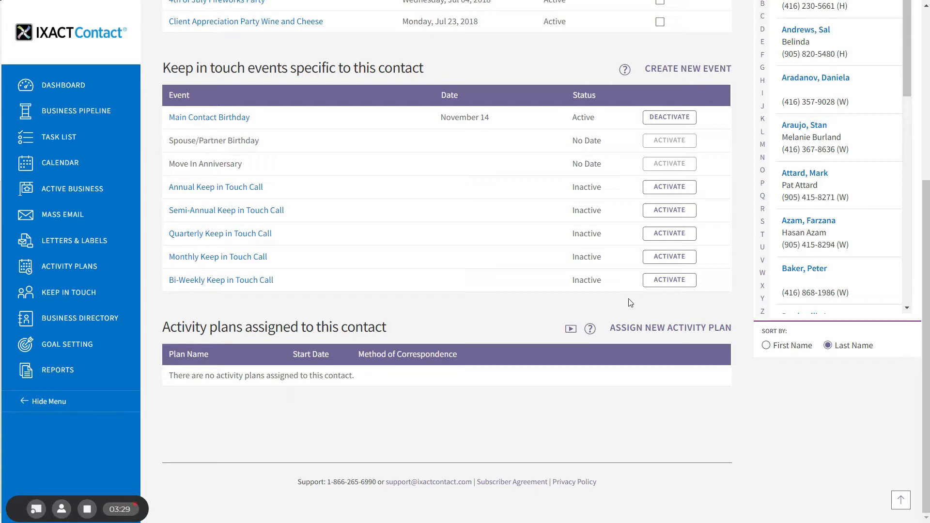
- Load all contacts into the Contact List by running an advanced contact search without any criteria
{"action": "left_click_drag", "start_coordinate": [929, 342], "coordinate": [929, 172]}
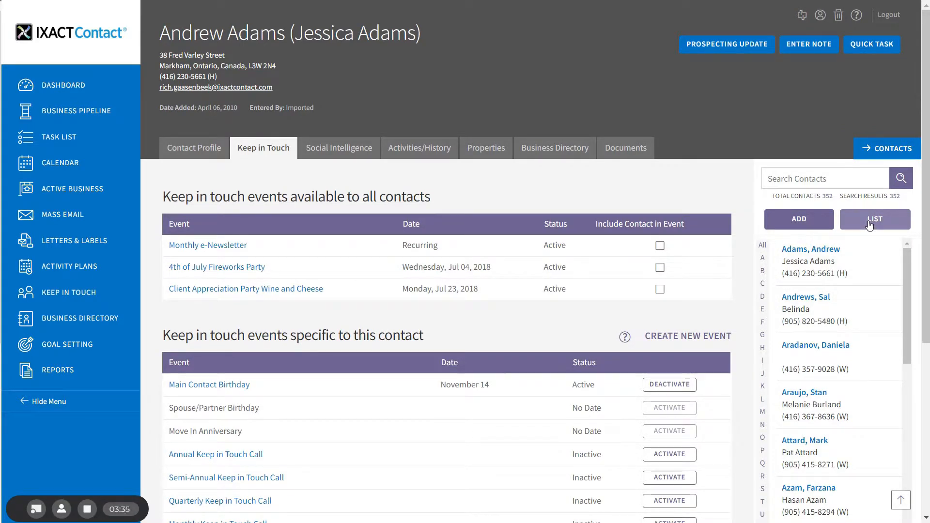
{"action": "left_click", "coordinate": [870, 224]}
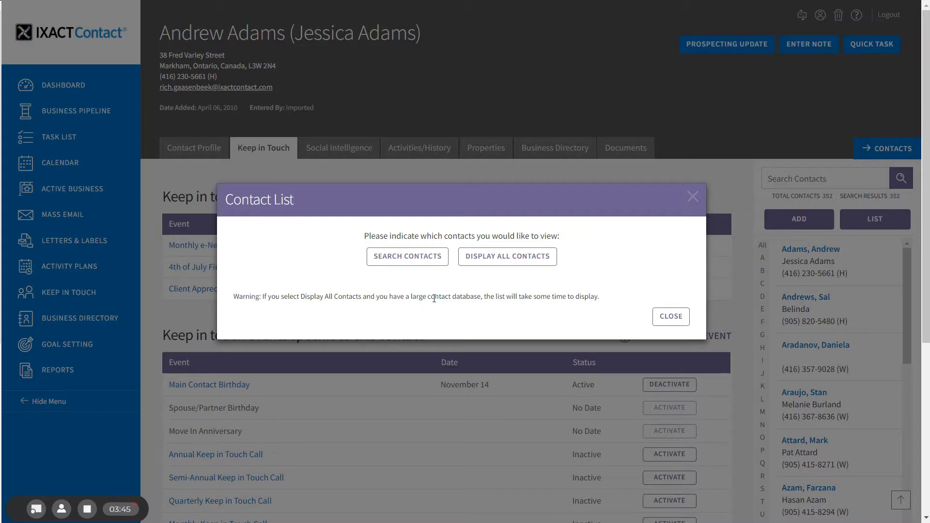
{"action": "left_click", "coordinate": [410, 256]}
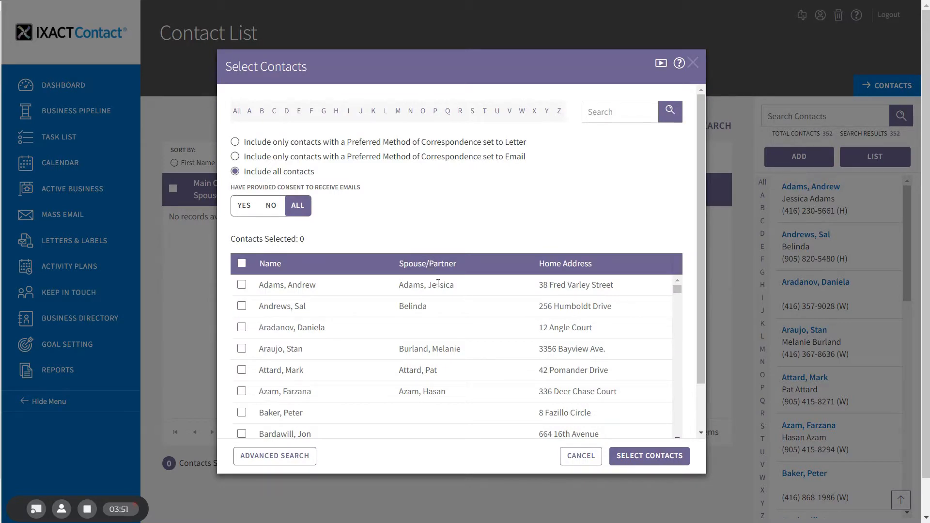
{"action": "left_click", "coordinate": [289, 457]}
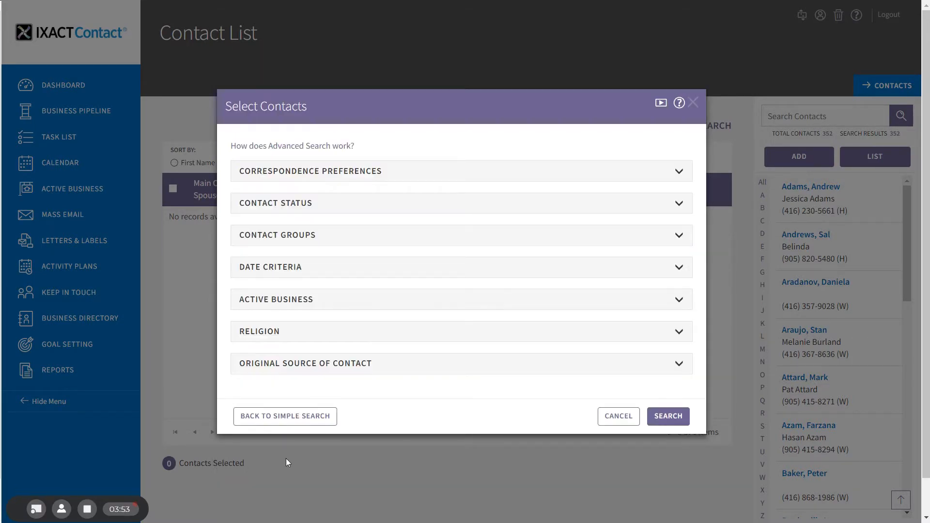
{"action": "left_click", "coordinate": [675, 416]}
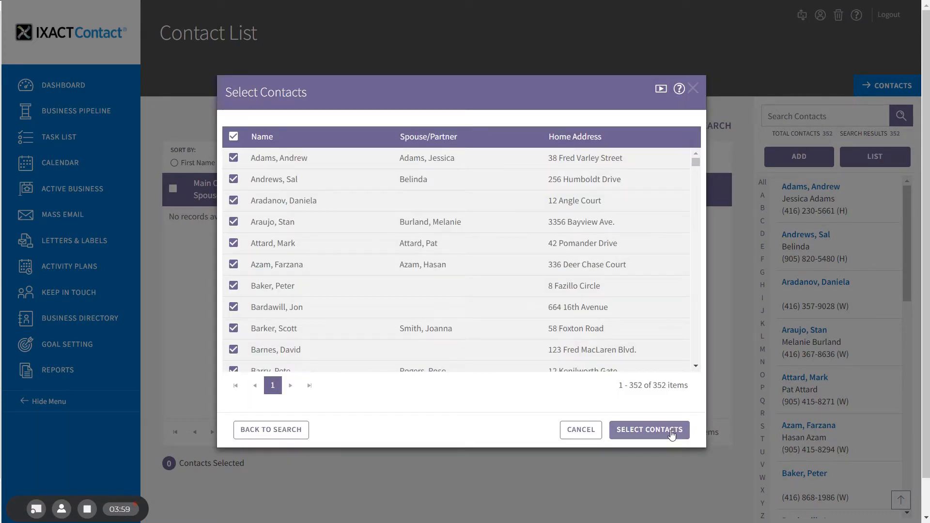
{"action": "left_click", "coordinate": [672, 432]}
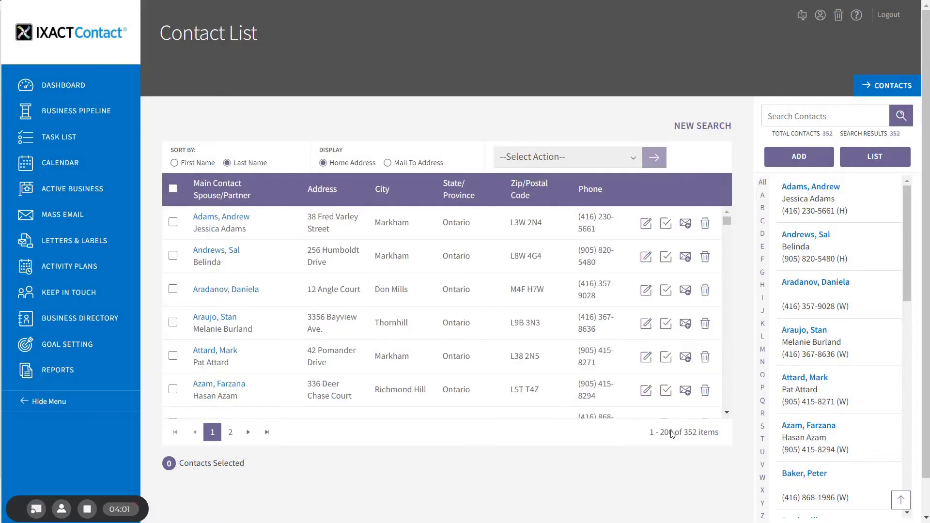
- Select the second, fourth and fifth contacts in the list and run Mass Assign Activity Plan for them
{"action": "left_click", "coordinate": [172, 256]}
{"action": "left_click", "coordinate": [172, 322]}
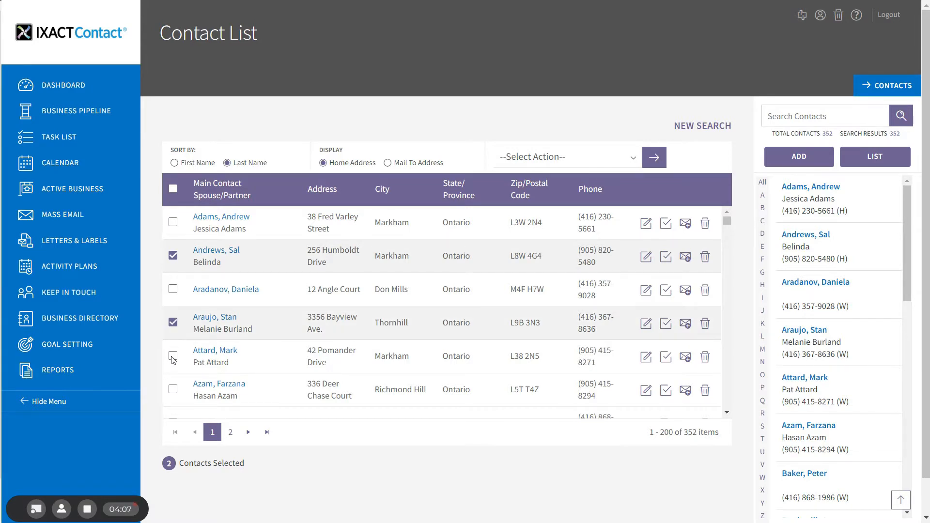
{"action": "left_click", "coordinate": [173, 357]}
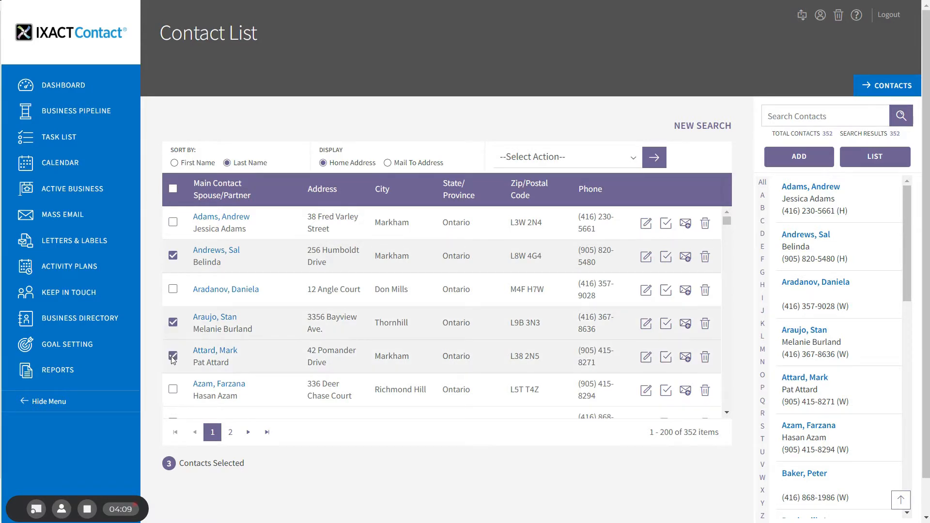
{"action": "left_click", "coordinate": [596, 162]}
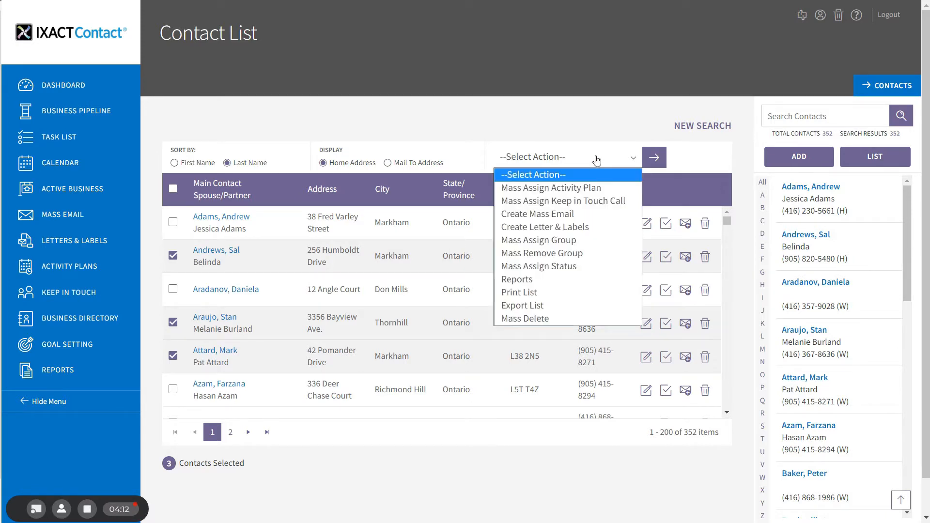
{"action": "left_click", "coordinate": [590, 189]}
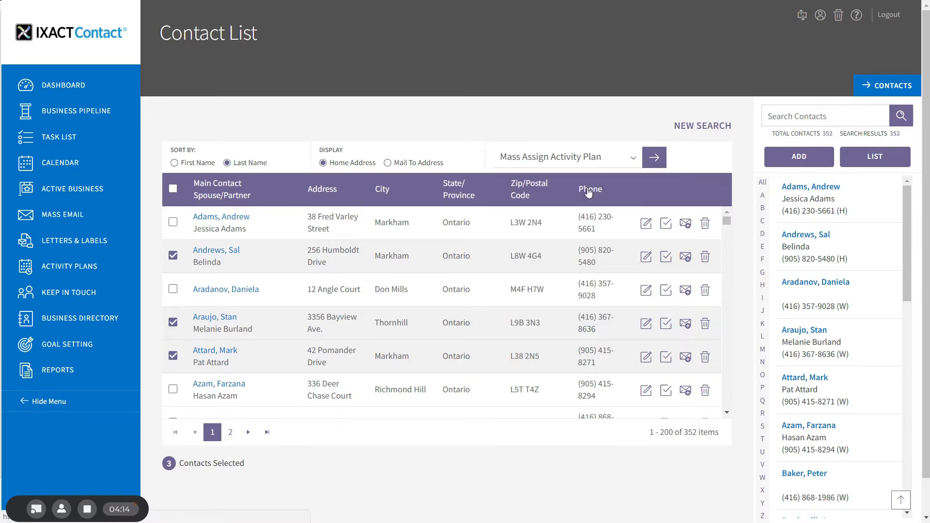
{"action": "left_click", "coordinate": [653, 157]}
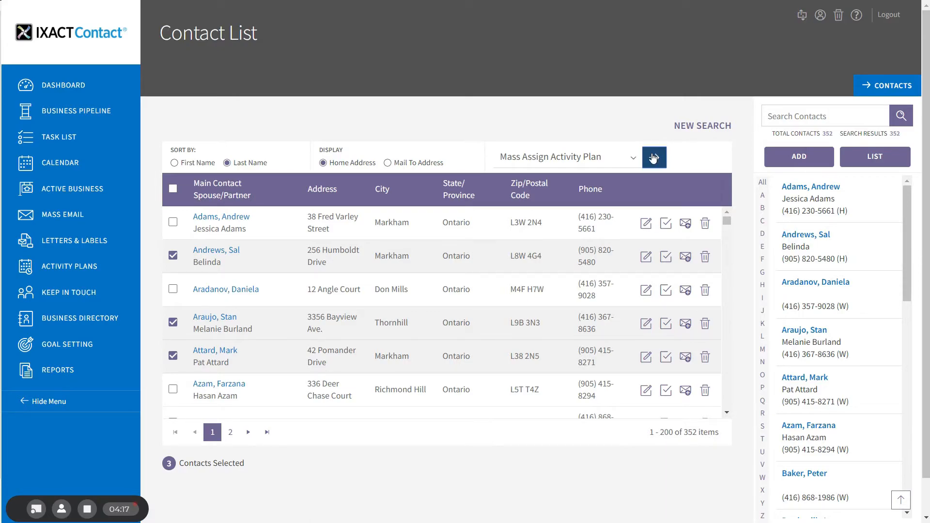